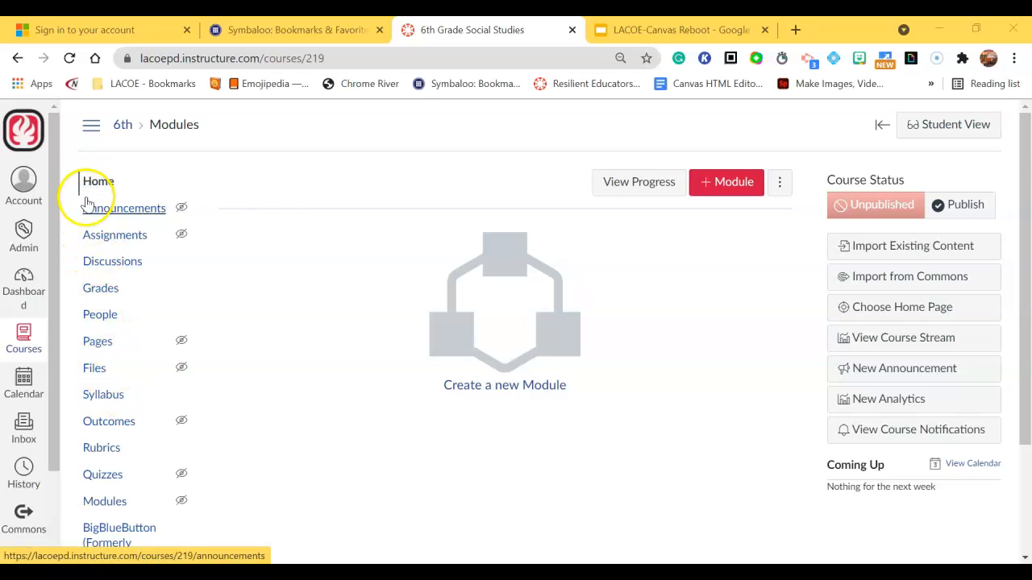
# Open the course's Modules page and add a module named Geography.
pyautogui.scroll(-1, 121, 322)
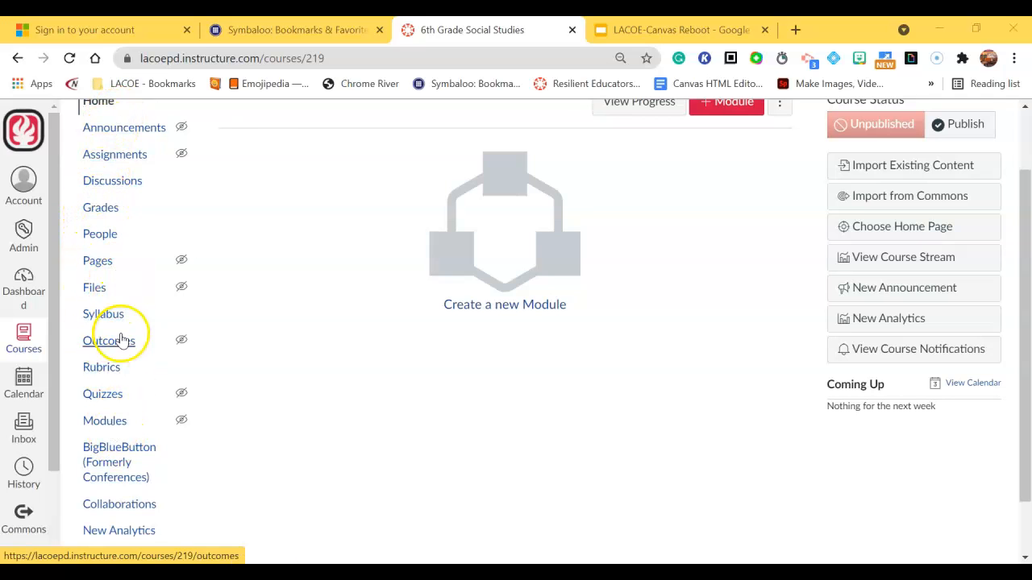
pyautogui.click(112, 432)
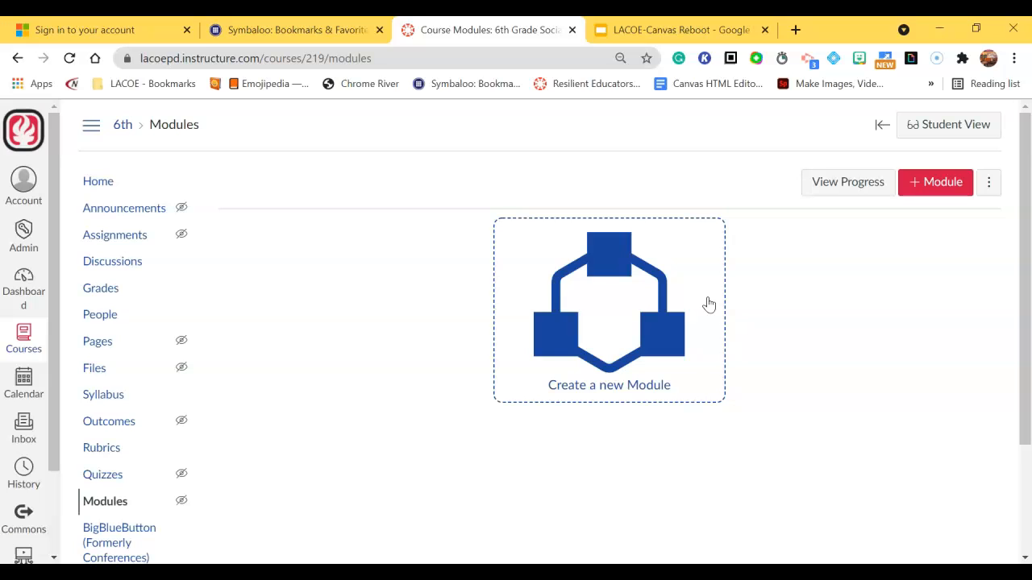
pyautogui.click(915, 184)
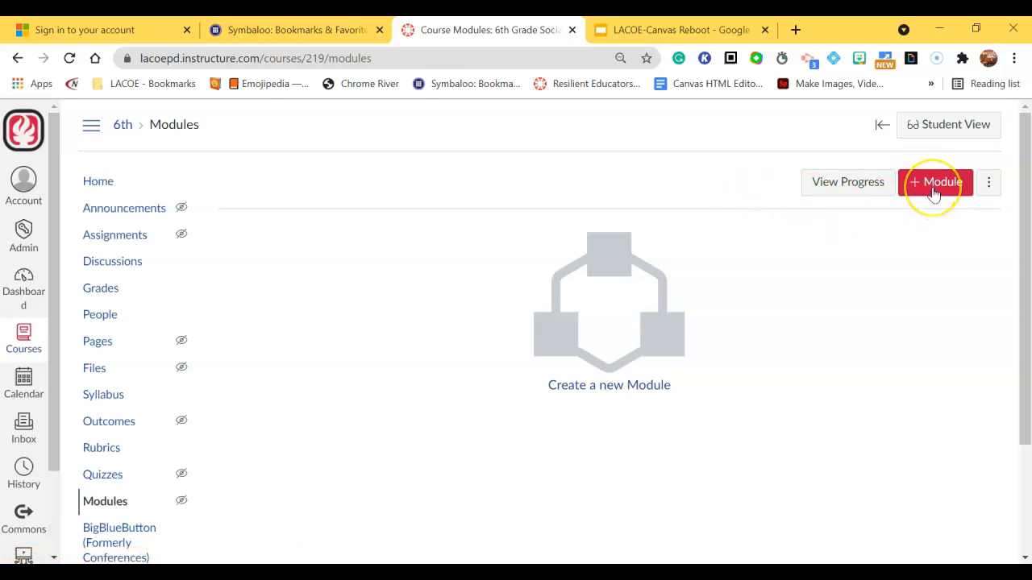
pyautogui.click(931, 190)
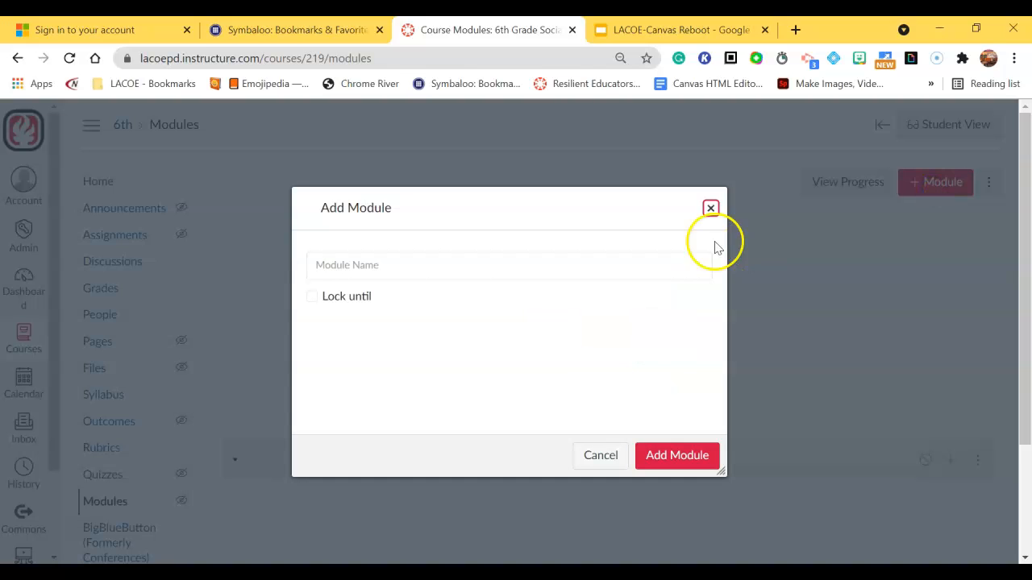
pyautogui.click(352, 267)
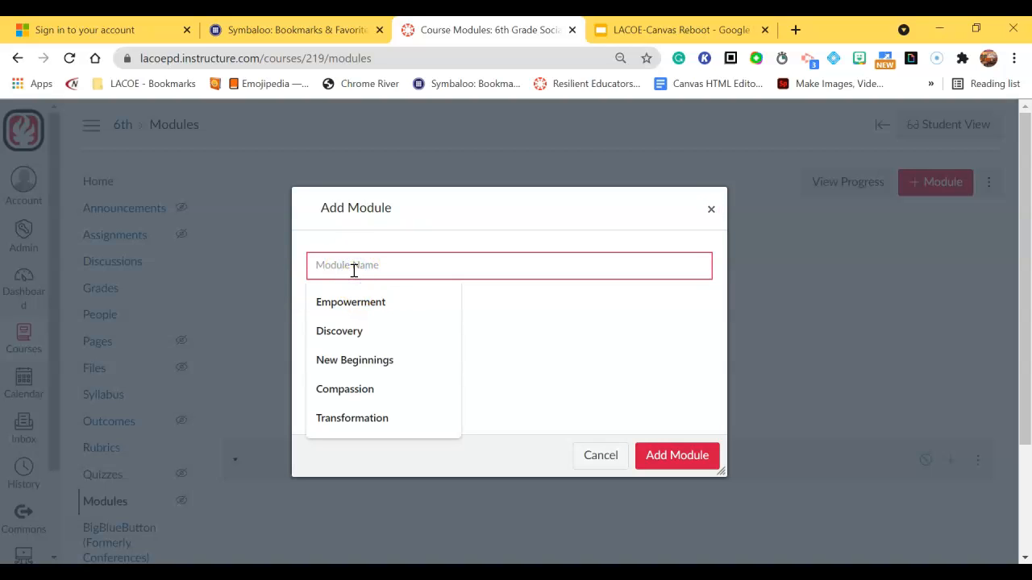
pyautogui.write('Geor')
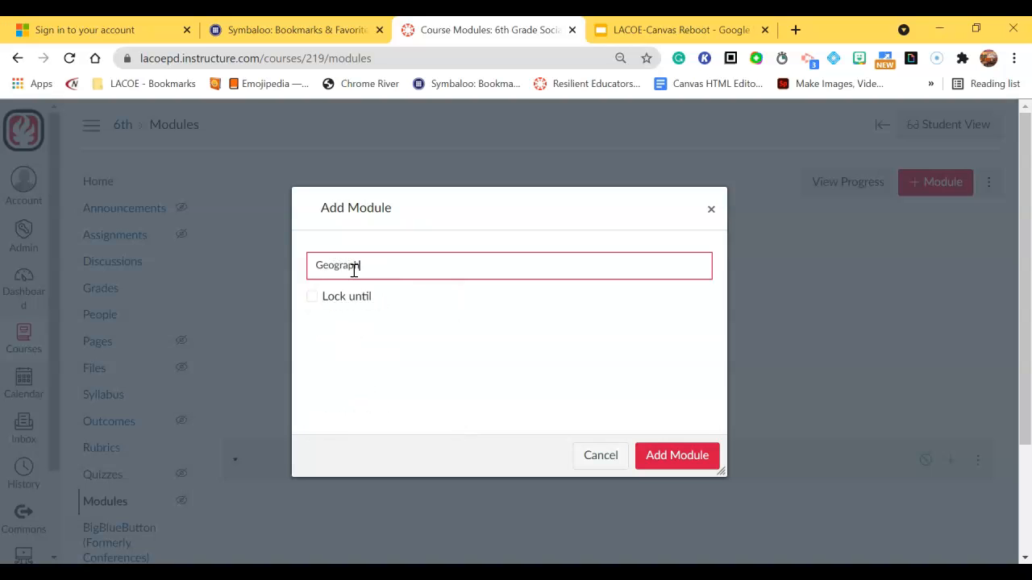
pyautogui.click(657, 456)
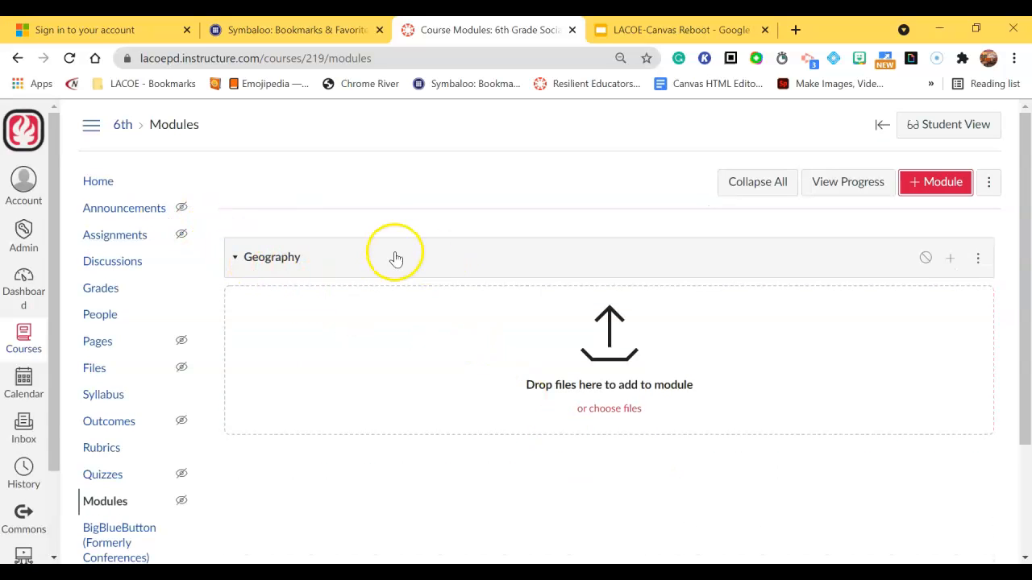
# Add a second module named Early Humans to the course.
pyautogui.click(935, 180)
pyautogui.click(476, 269)
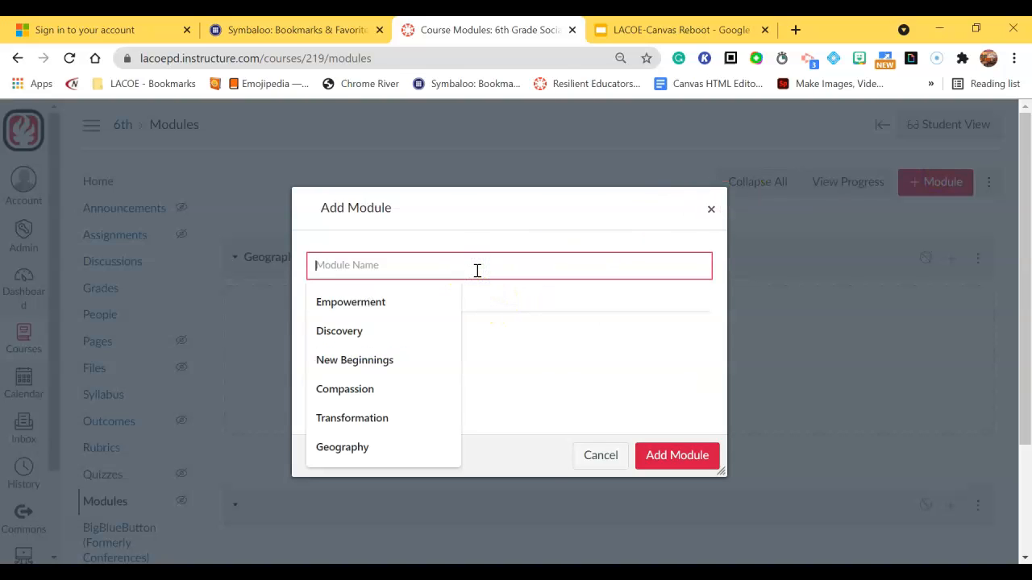
pyautogui.write('Early Humans')
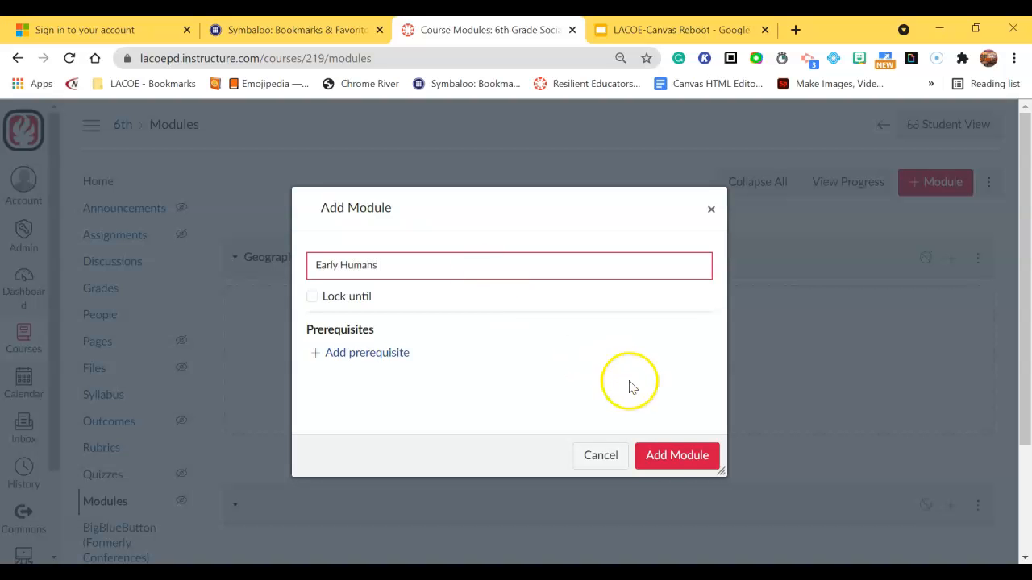
pyautogui.click(677, 456)
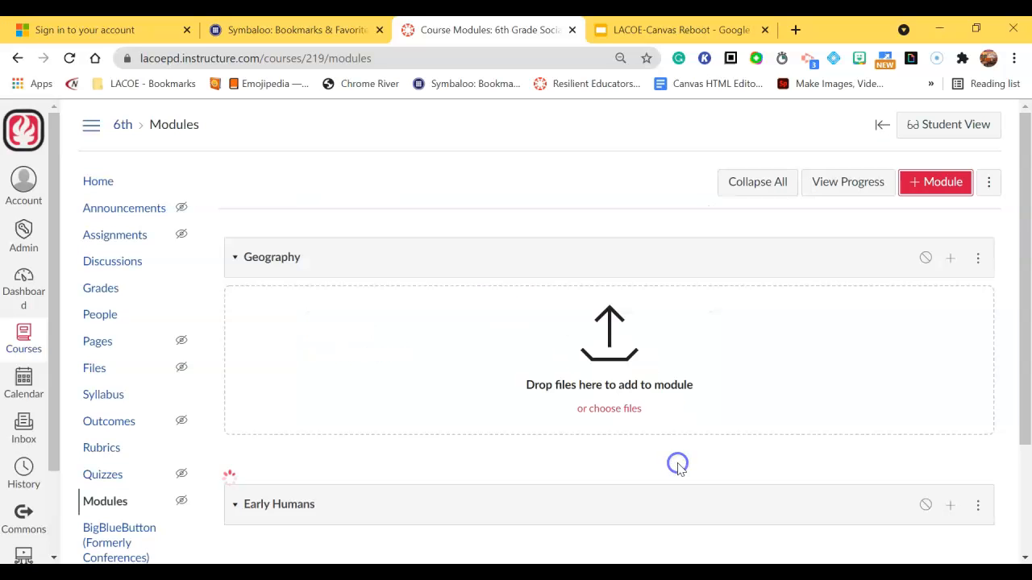
pyautogui.scroll(-4, 355, 410)
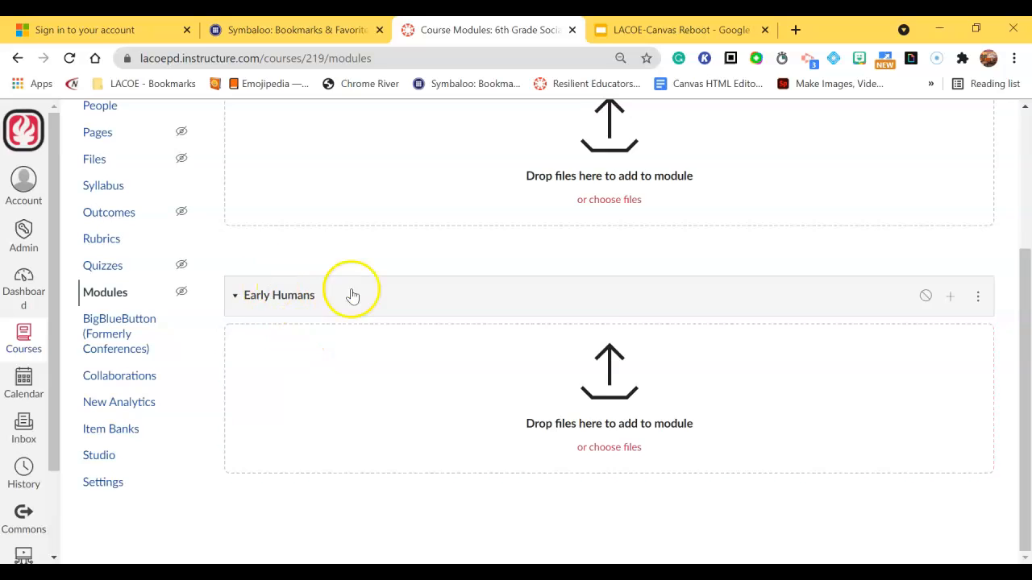
# Add a third module named Mesopotamia to the course.
pyautogui.scroll(3, 416, 346)
pyautogui.click(944, 132)
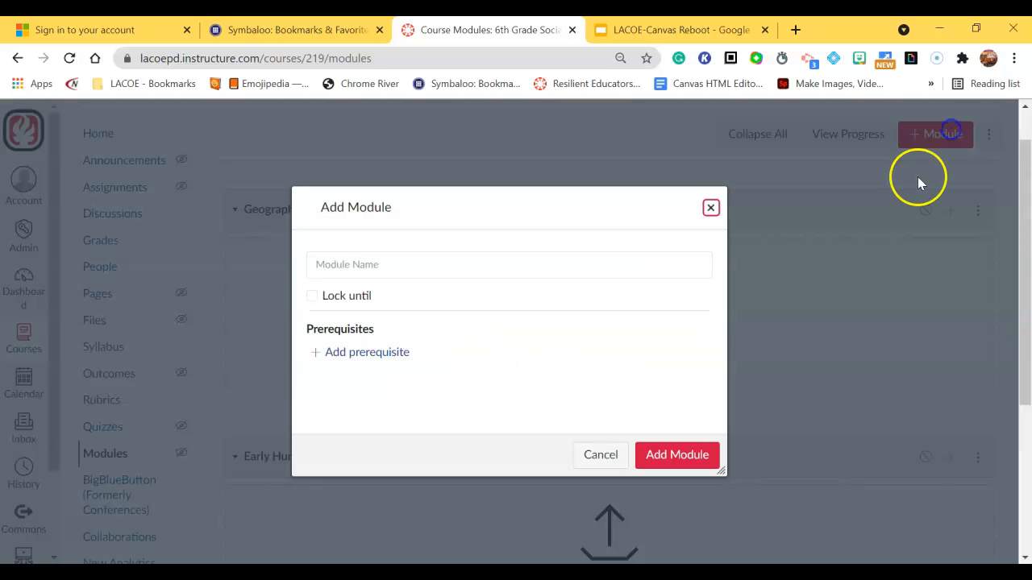
pyautogui.click(337, 264)
pyautogui.write('Mesopotamia')
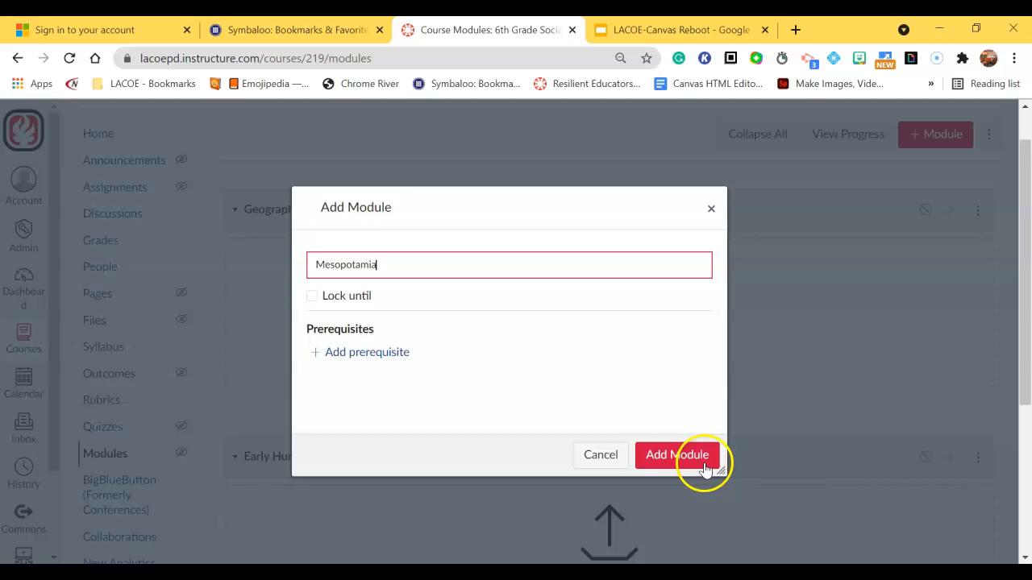
pyautogui.click(686, 457)
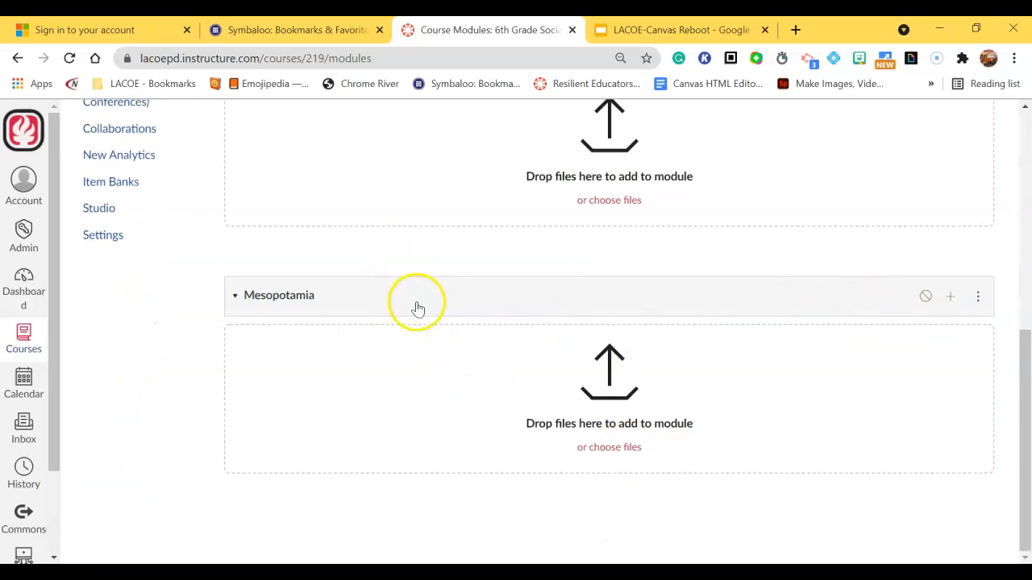
pyautogui.moveTo(422, 295); pyautogui.dragTo(432, 239)
pyautogui.scroll(2, 604, 294)
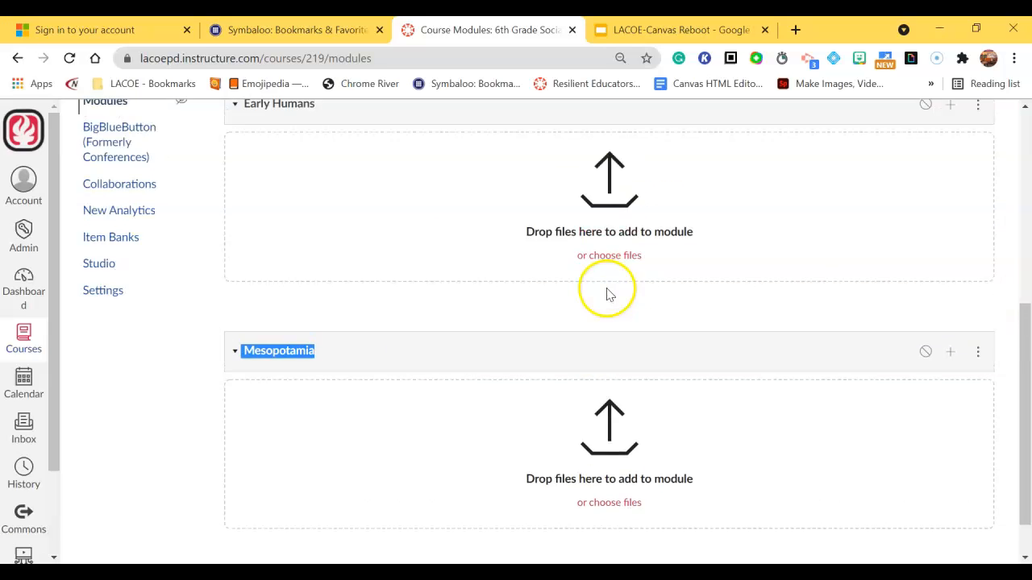
pyautogui.scroll(-1, 606, 288)
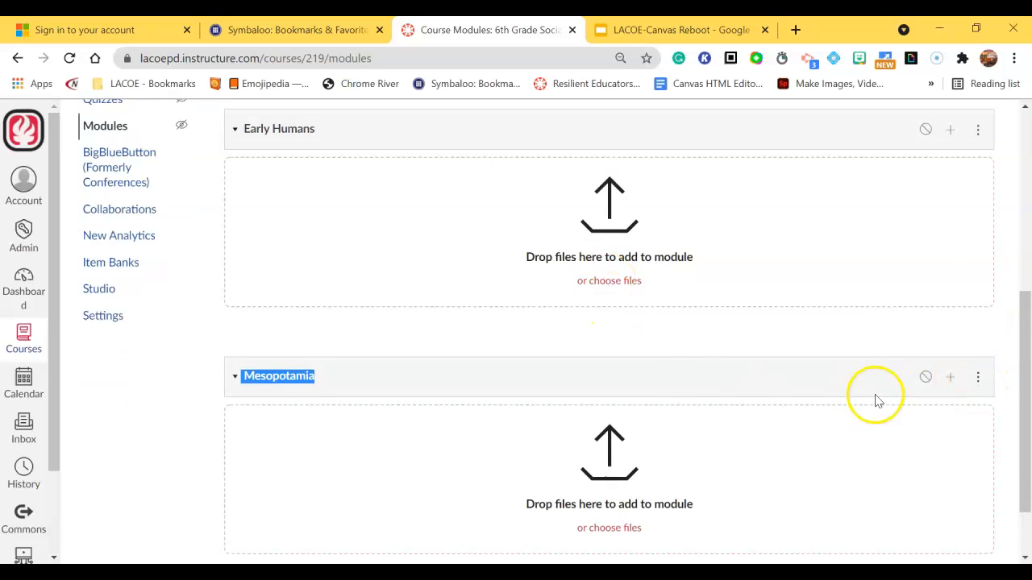
pyautogui.click(980, 378)
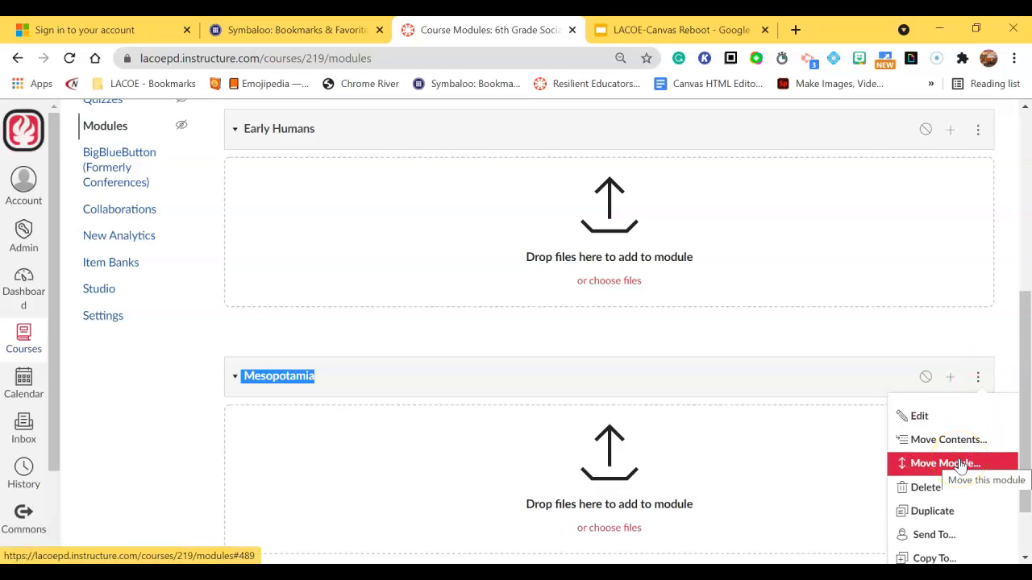
pyautogui.scroll(-1, 961, 465)
pyautogui.click(948, 384)
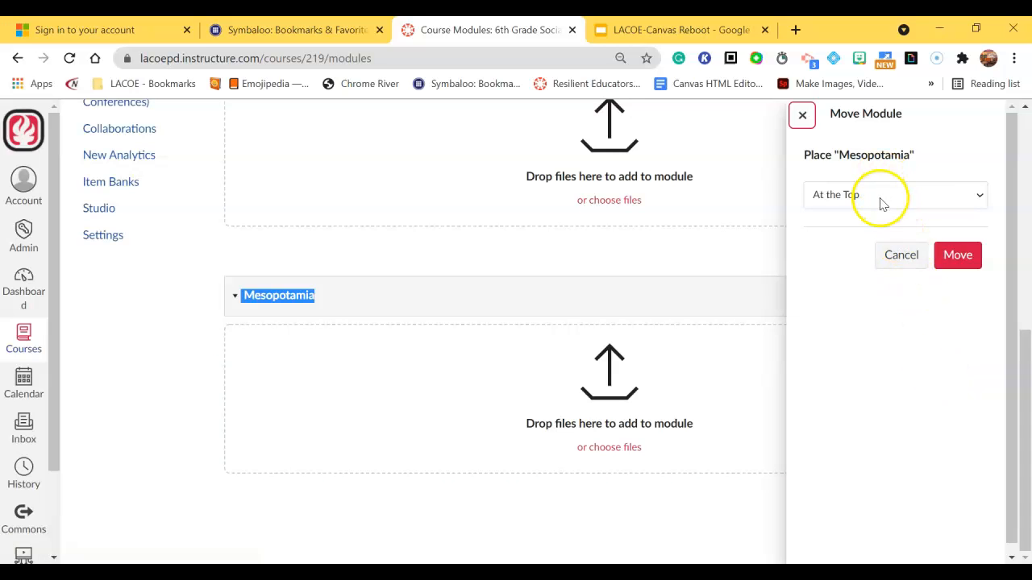
pyautogui.click(880, 198)
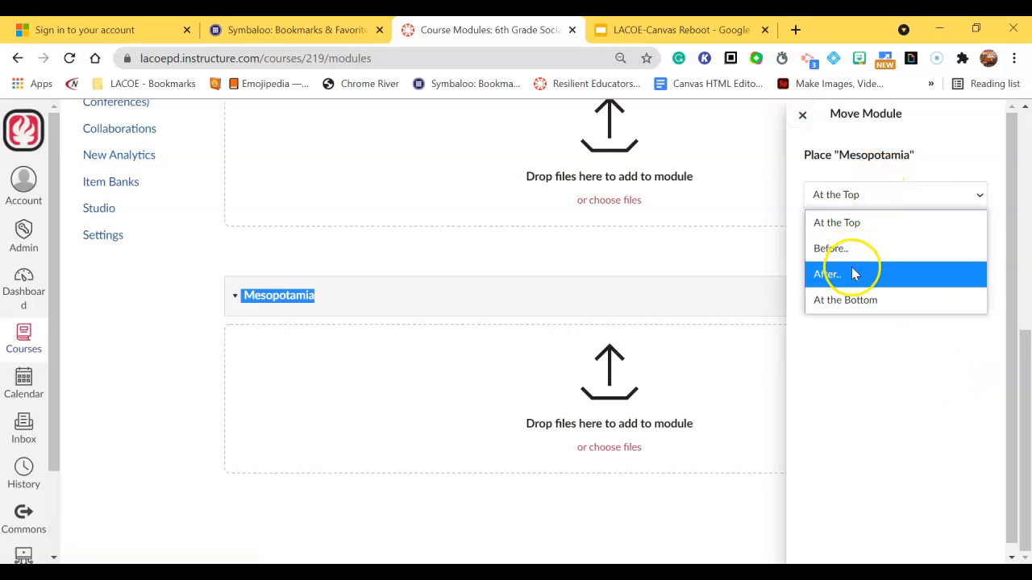
pyautogui.click(181, 427)
pyautogui.click(154, 460)
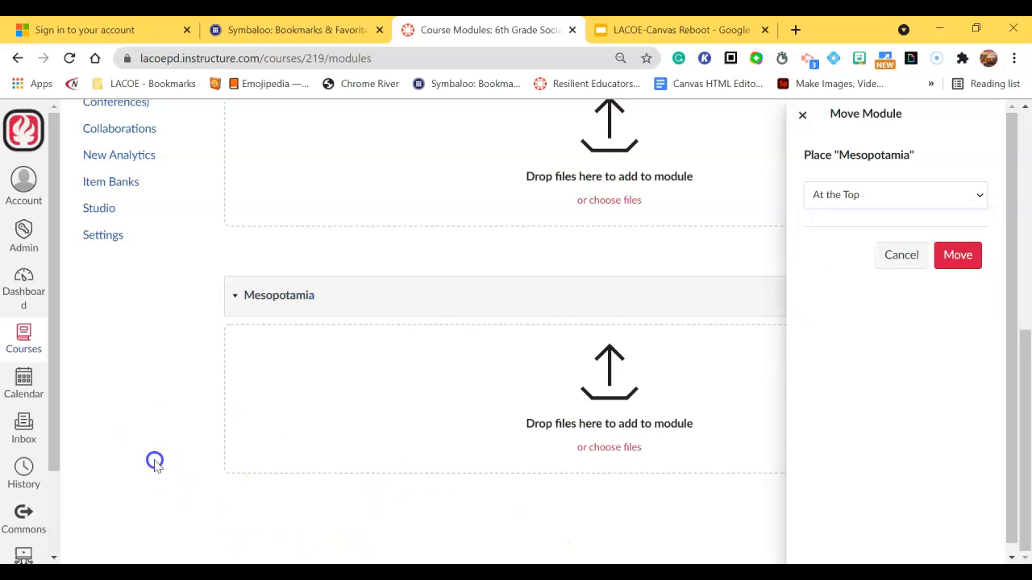
pyautogui.click(895, 261)
# Add a fourth module named Egypt to the course.
pyautogui.scroll(10, 792, 405)
pyautogui.click(948, 193)
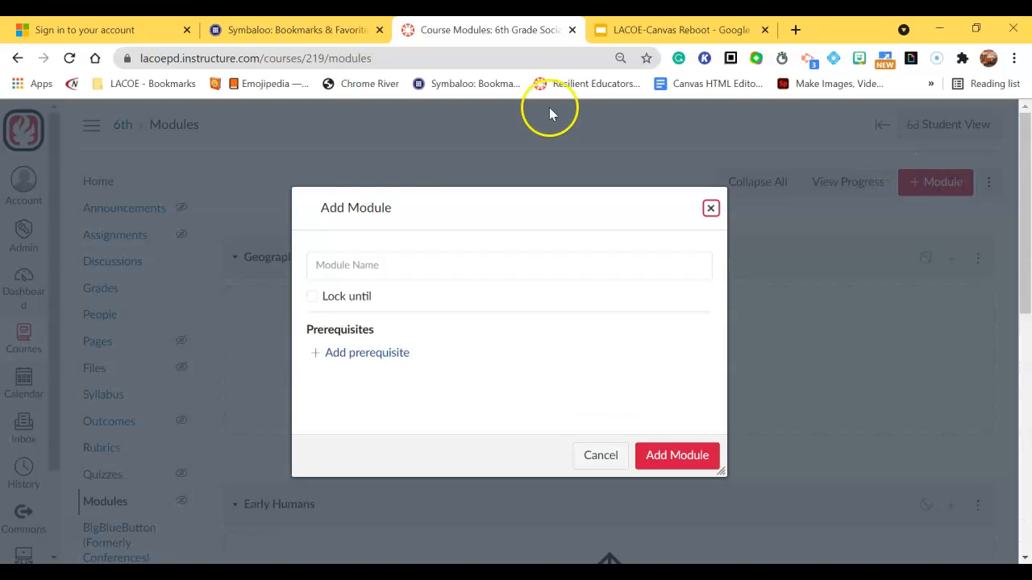
pyautogui.click(371, 264)
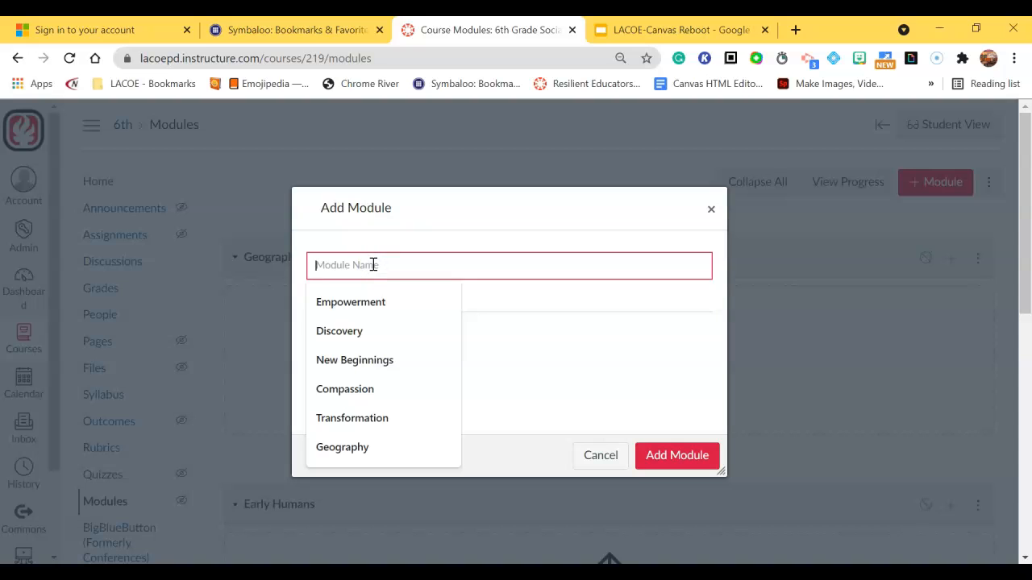
pyautogui.write('Egy')
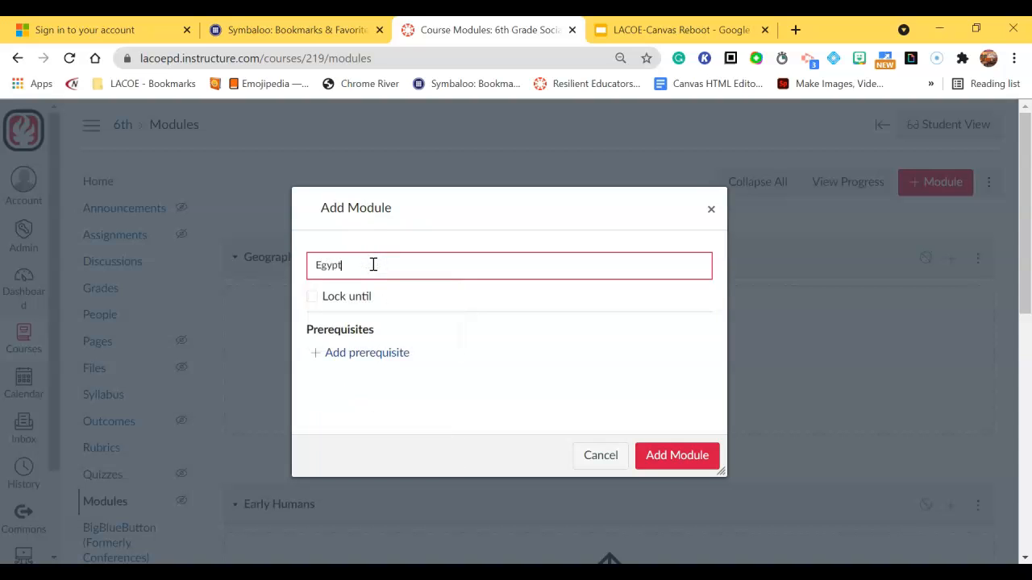
pyautogui.write('pt')
pyautogui.click(668, 454)
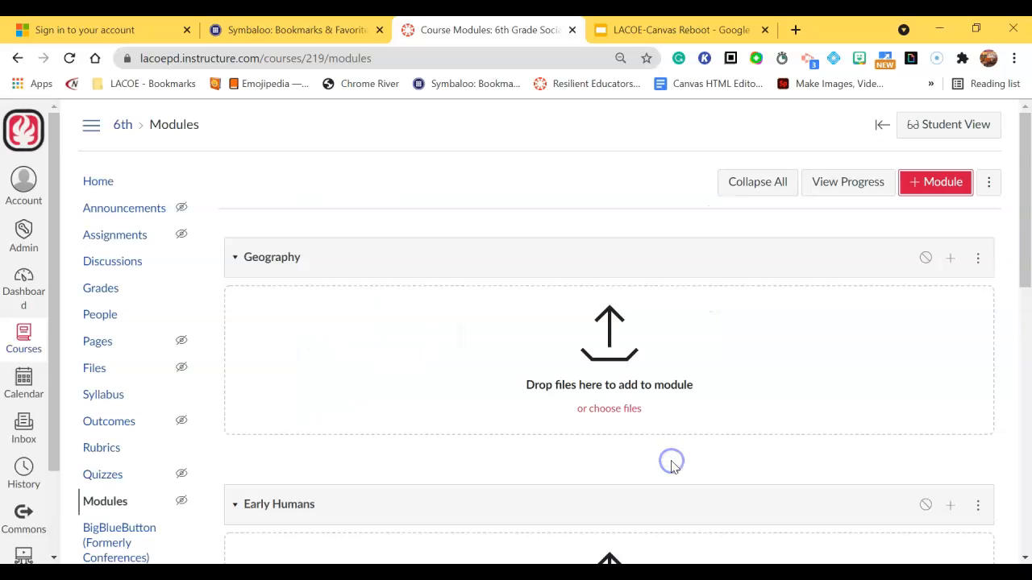
pyautogui.scroll(-5, 674, 445)
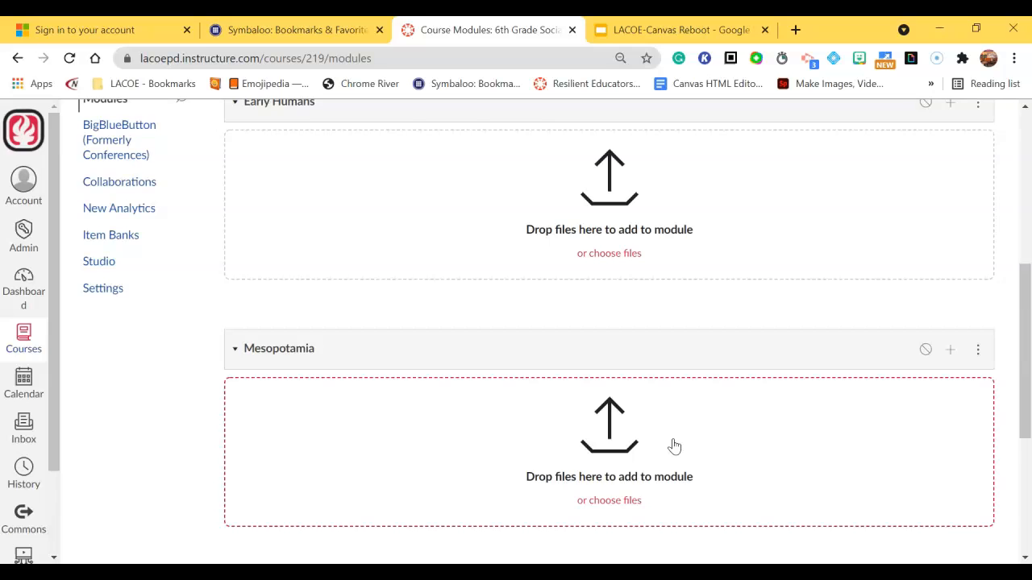
pyautogui.scroll(2, 673, 445)
pyautogui.scroll(2, 686, 438)
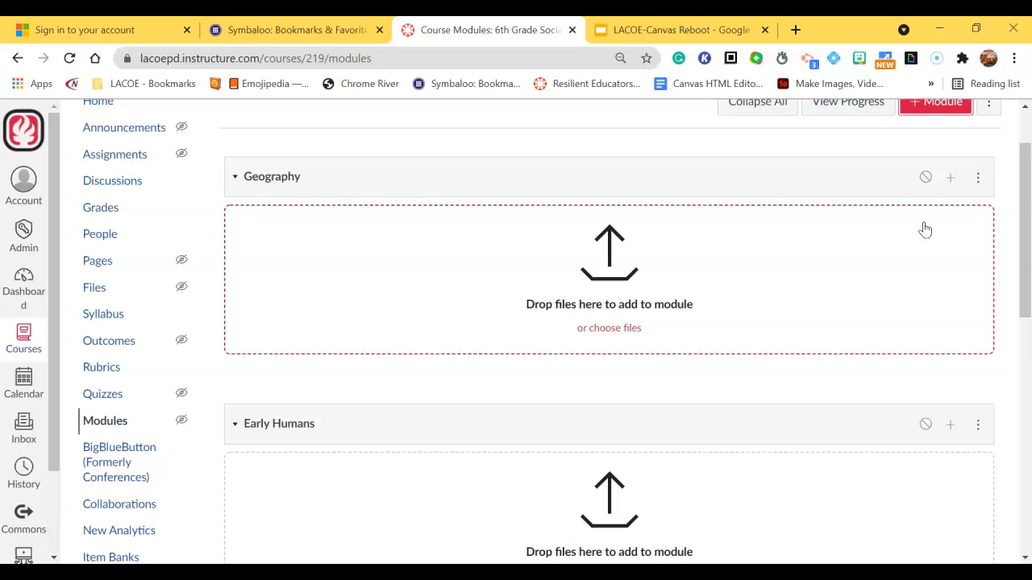
pyautogui.scroll(1, 924, 230)
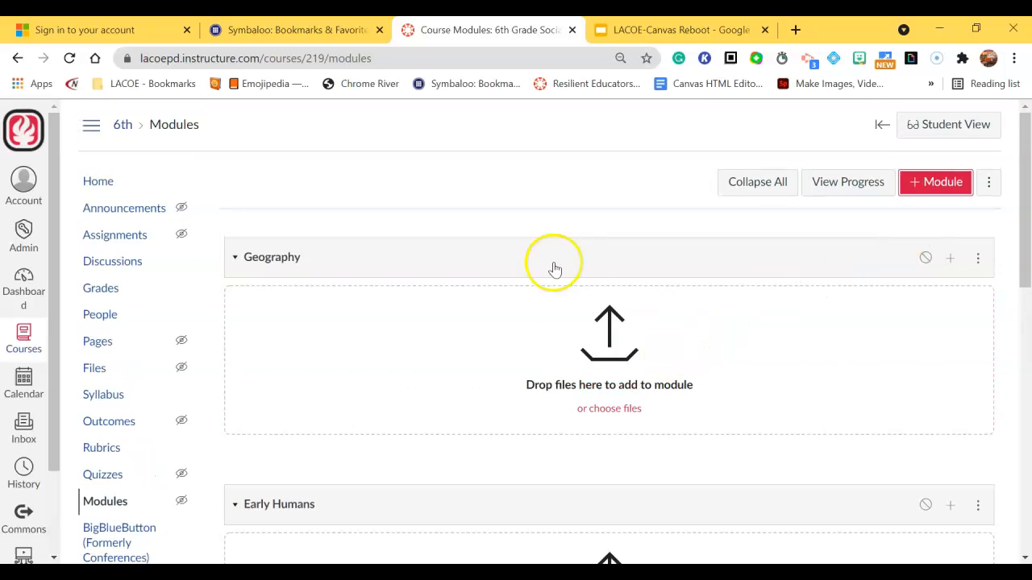
pyautogui.scroll(-1, 710, 271)
pyautogui.scroll(1, 484, 278)
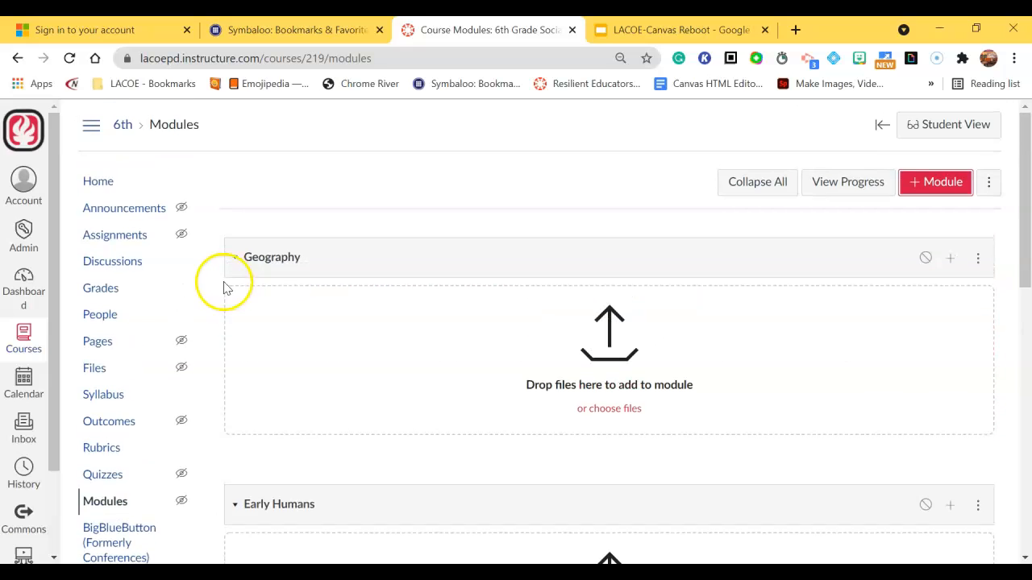
# Reload the module list by visiting the course's Grades page and returning to the Modules page.
pyautogui.click(102, 296)
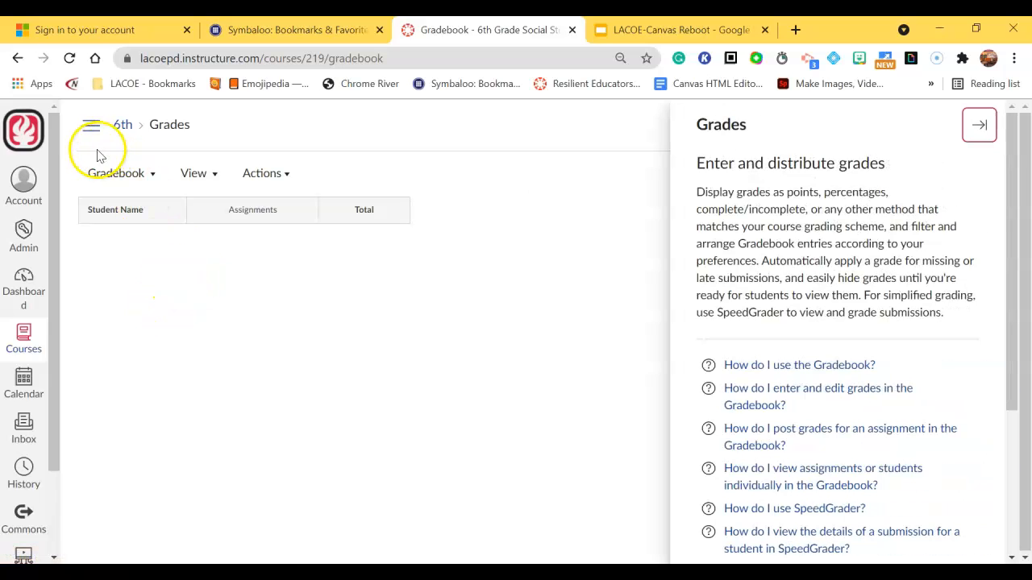
pyautogui.click(92, 127)
pyautogui.scroll(-3, 132, 371)
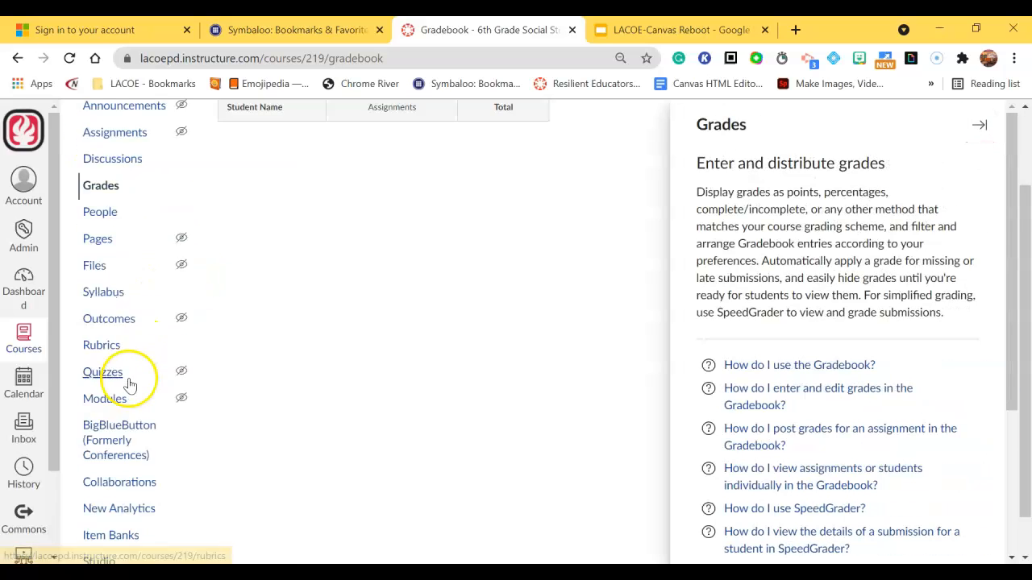
pyautogui.click(121, 354)
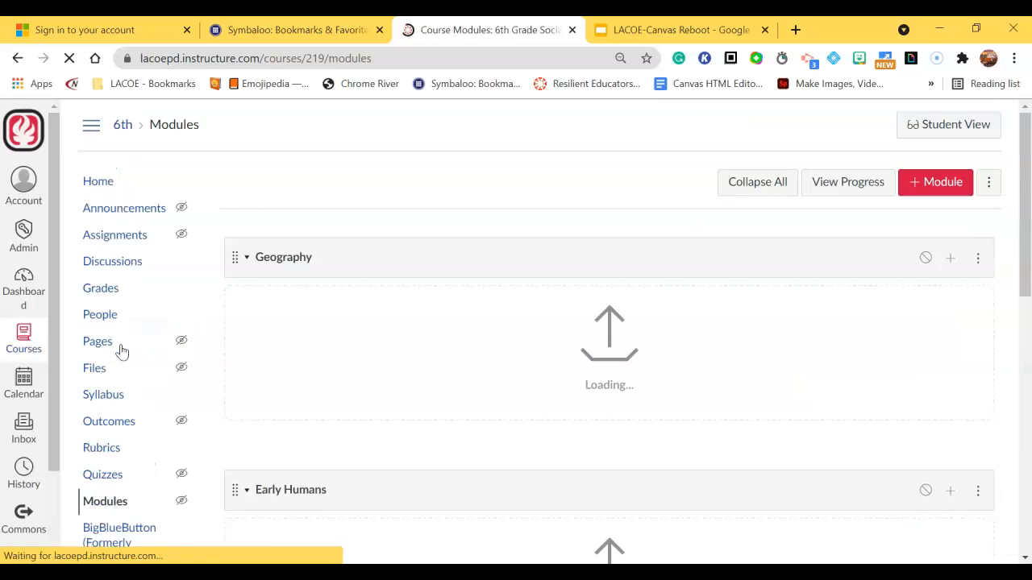
# Examine the order of the course modules and the controls on their header bars.
pyautogui.scroll(-3, 709, 316)
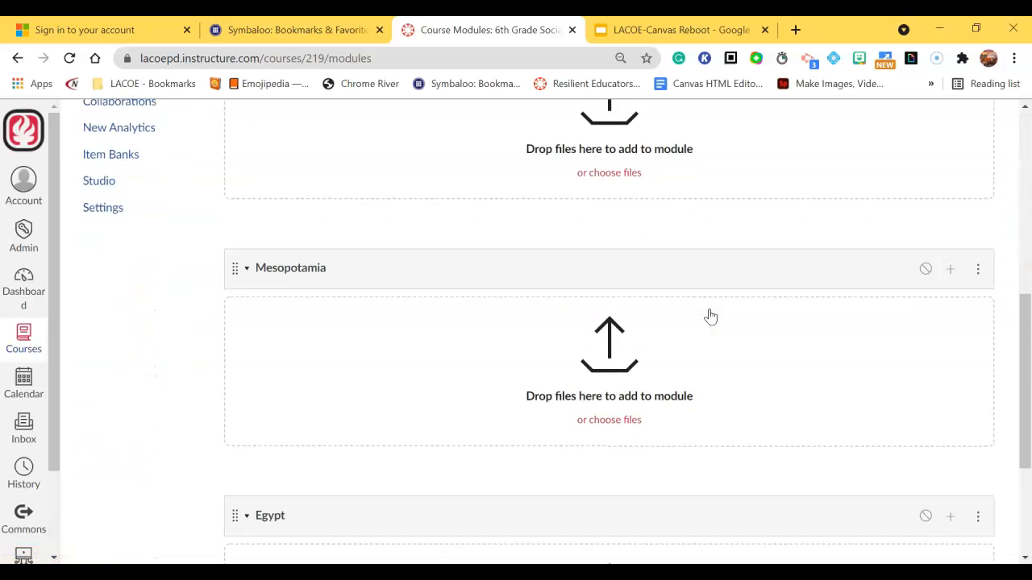
pyautogui.scroll(3, 708, 316)
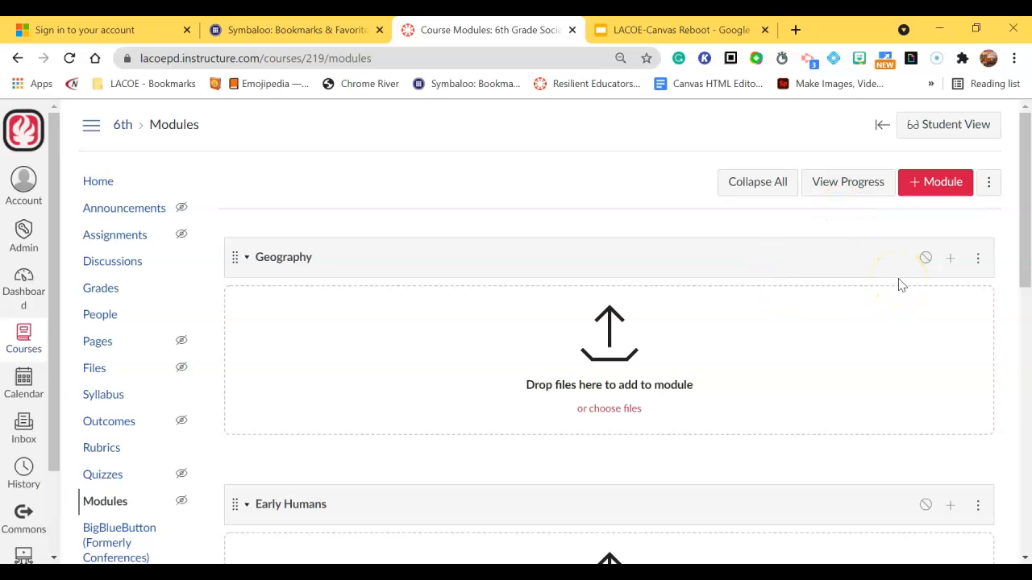
pyautogui.scroll(-2, 719, 328)
pyautogui.scroll(2, 719, 328)
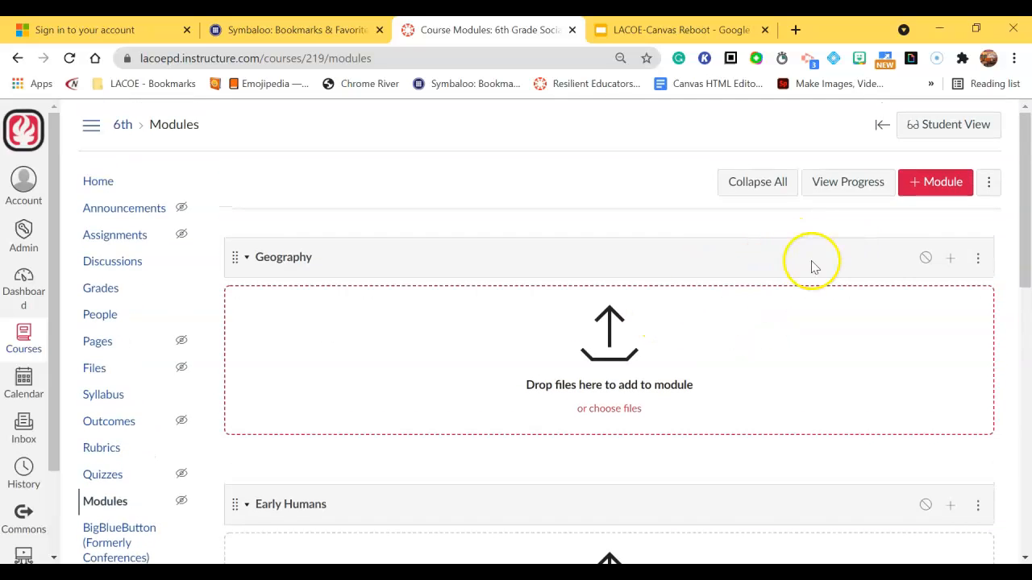
pyautogui.scroll(-1, 758, 273)
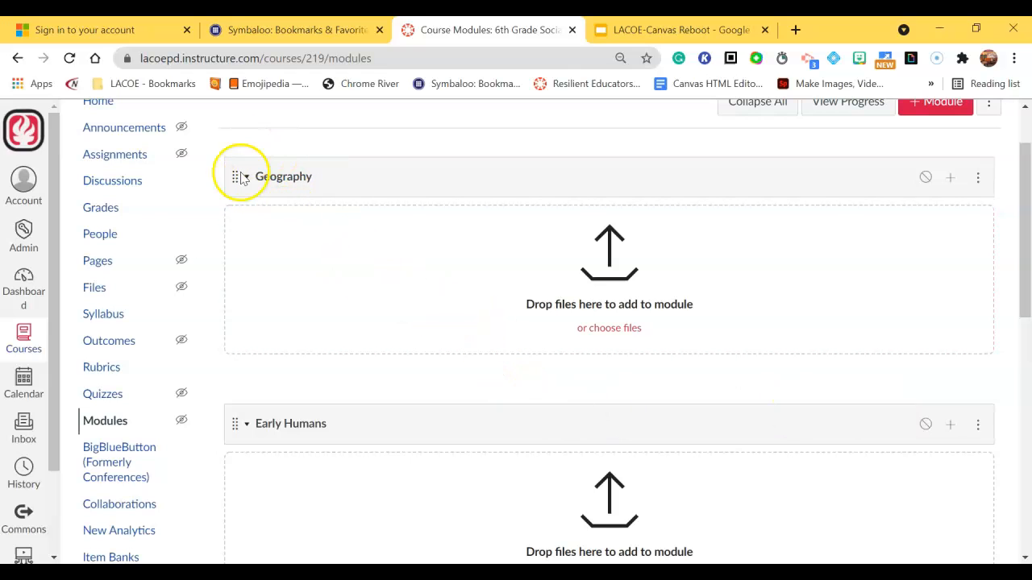
pyautogui.scroll(-1, 373, 288)
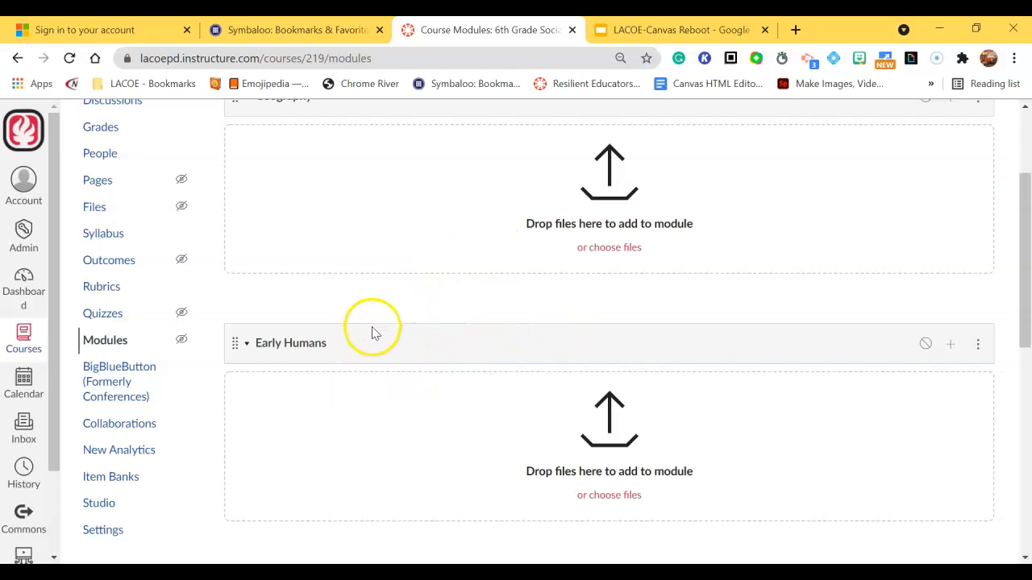
pyautogui.scroll(1, 373, 332)
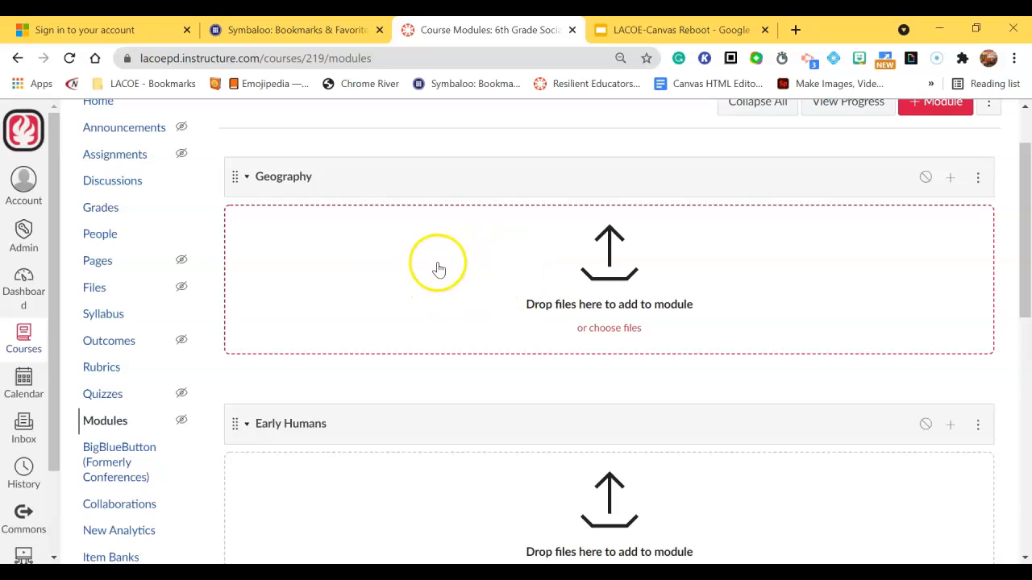
pyautogui.scroll(-2, 438, 269)
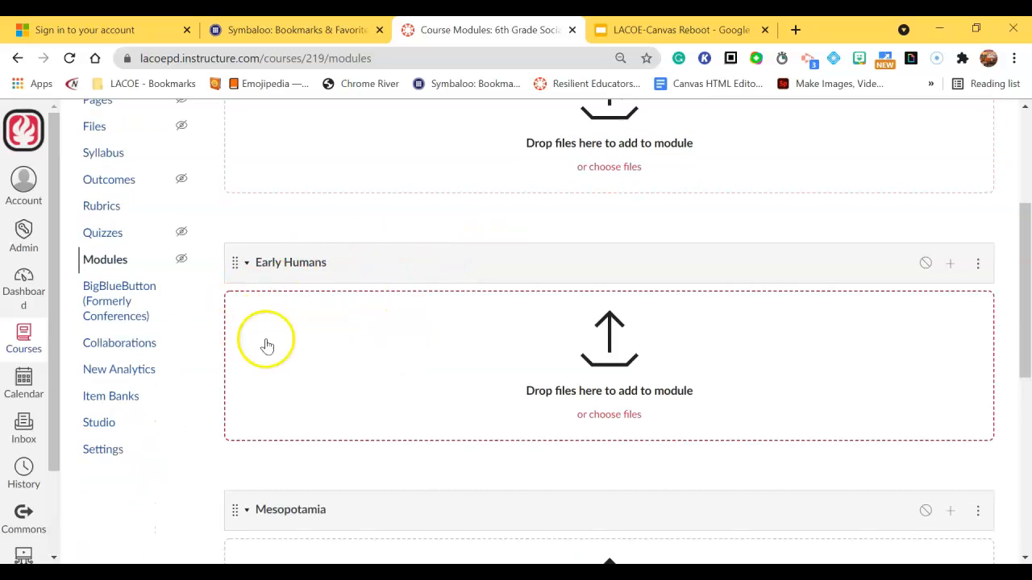
pyautogui.scroll(2, 653, 403)
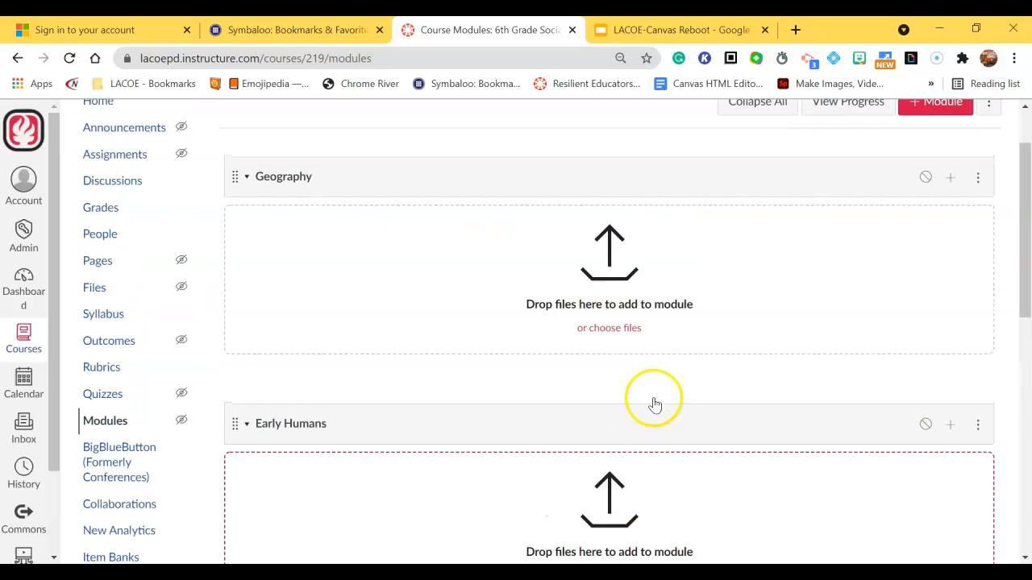